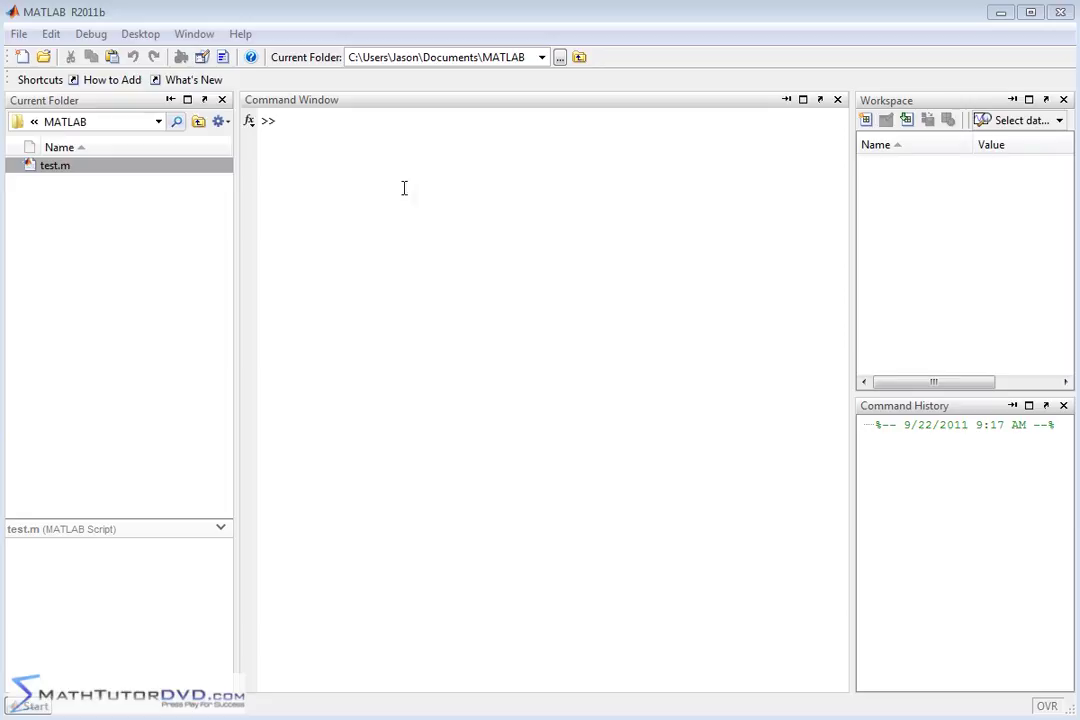
- Evaluate the sums 3+3 and 5+8, giving 6 and 13
click(334, 124)
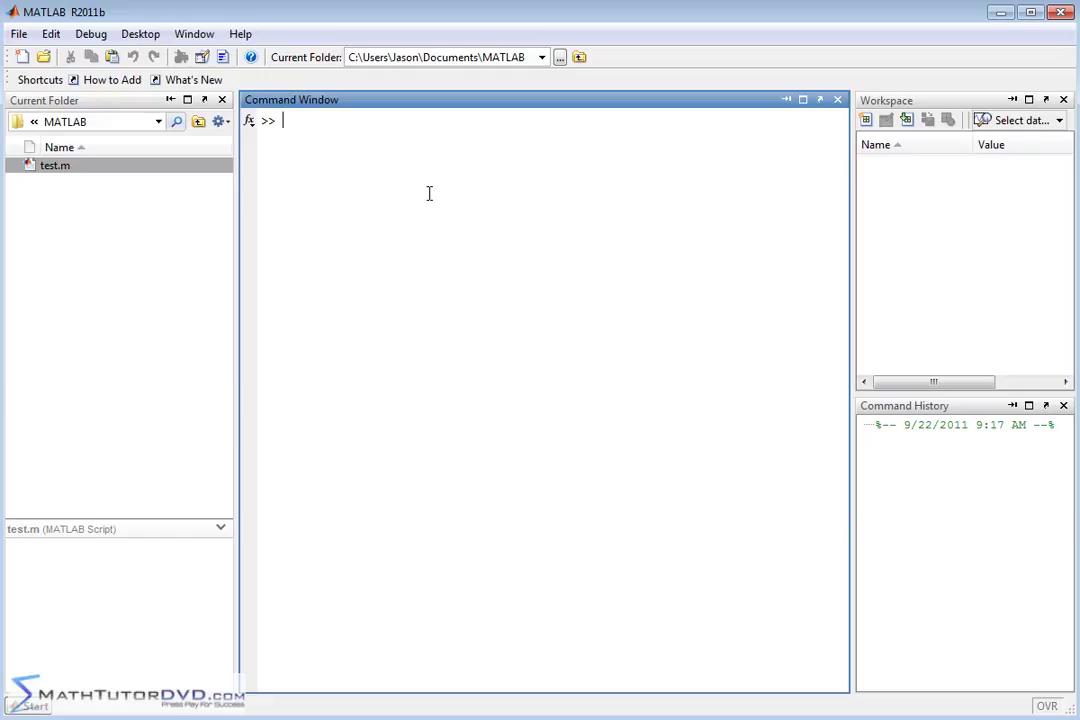
text(3+3)
key(Return)
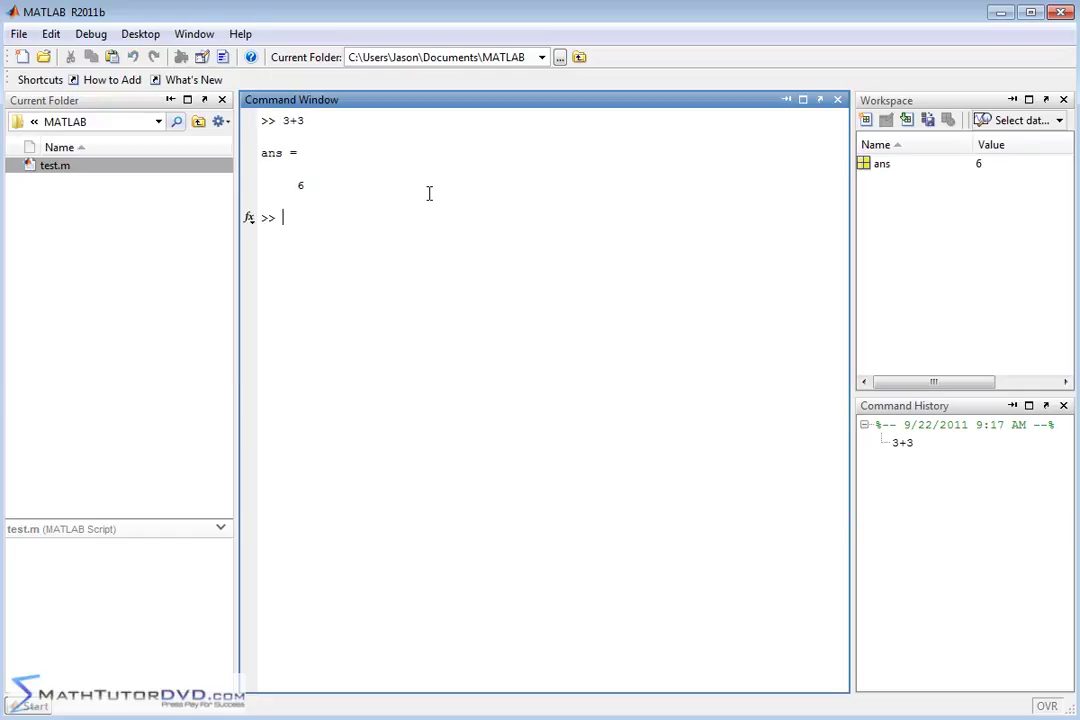
text(5+8)
key(Return)
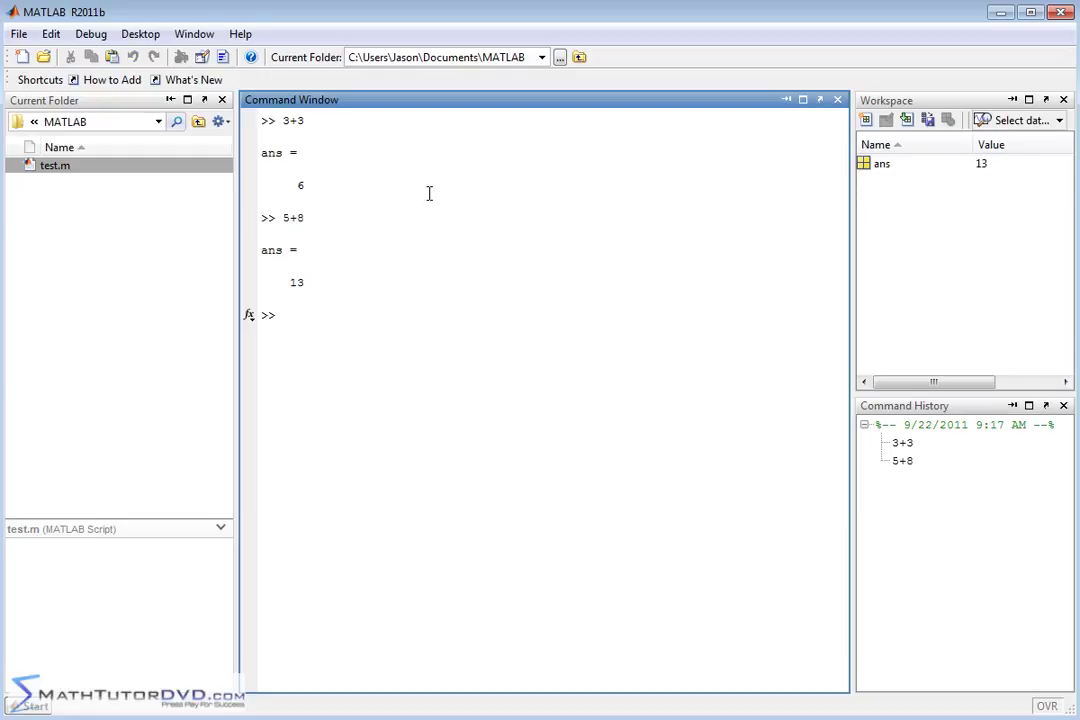
- Evaluate 8+5+8+5+2+4+2+1456+547 = 2037 and 56+87-109-1025 = -991
text(8+5+8+5+2+4+2+1456+)
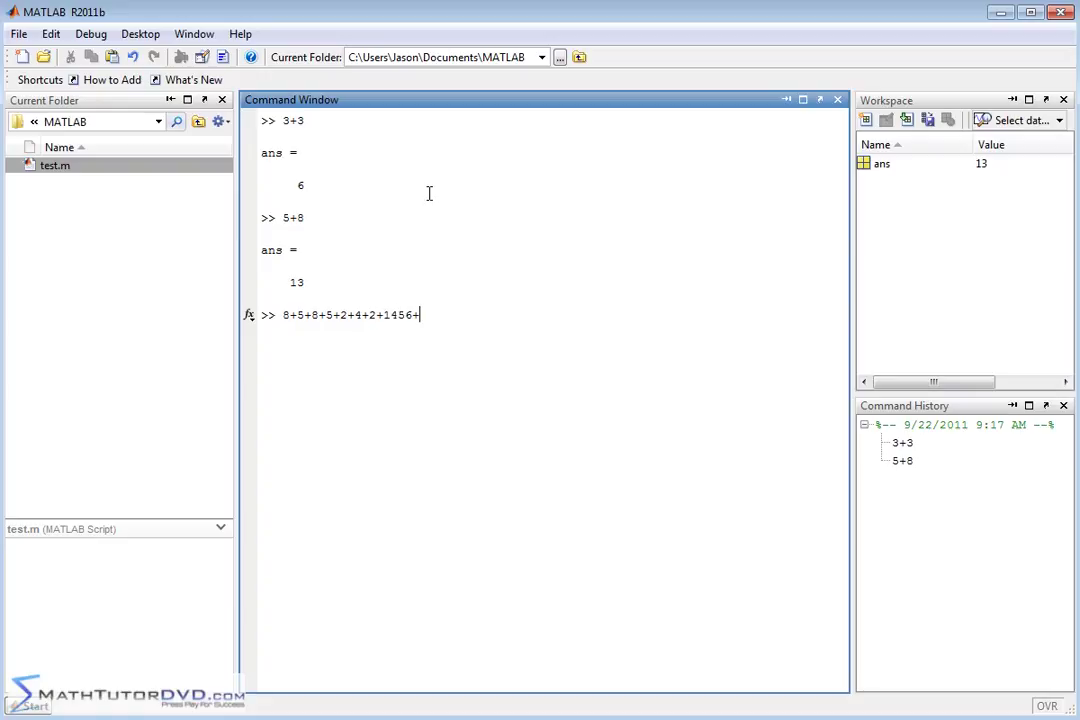
text(547)
key(Return)
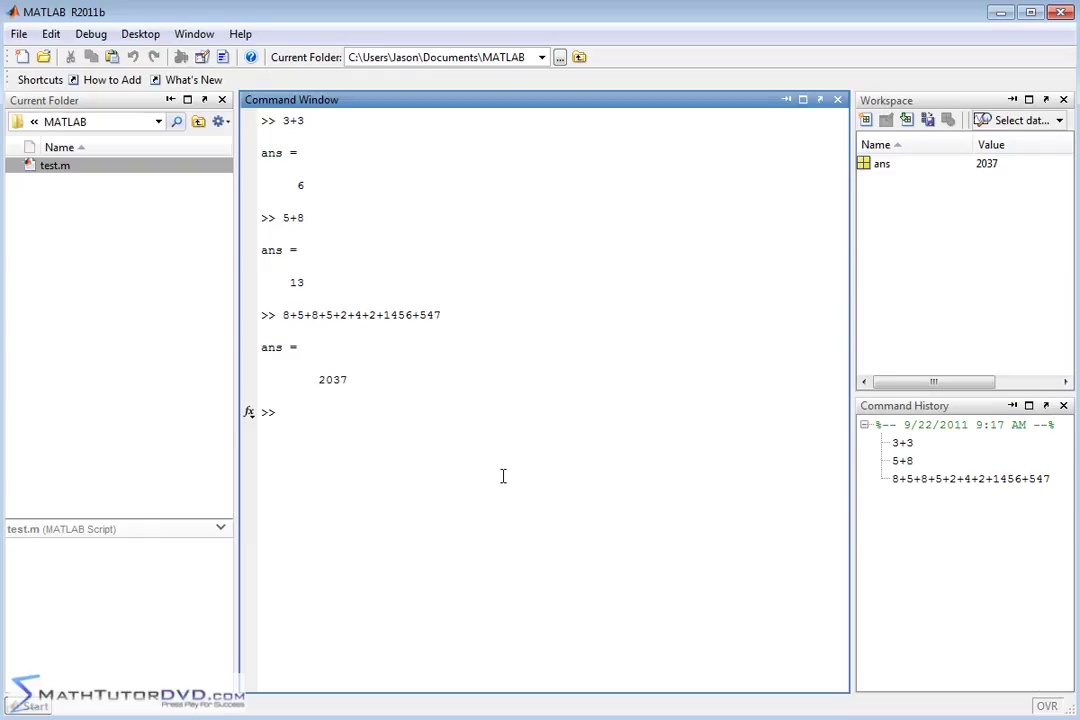
text(56+87-109-1025)
key(Return)
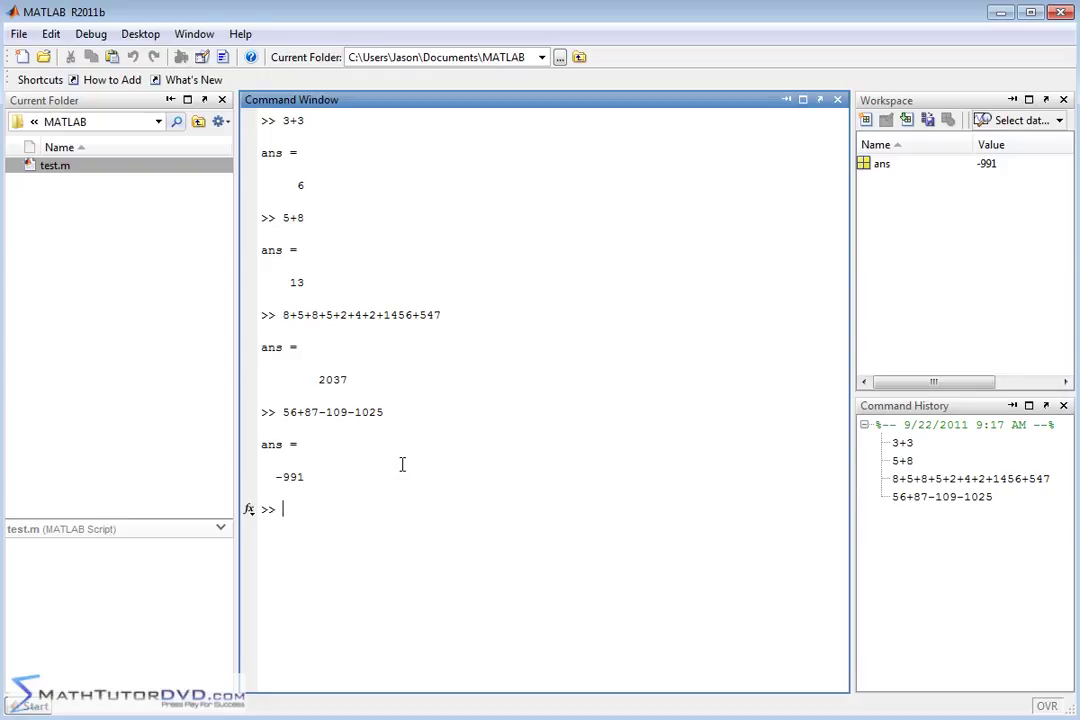
- Clear the Command Window and compute 56*8 = 448
text(clc)
key(Return)
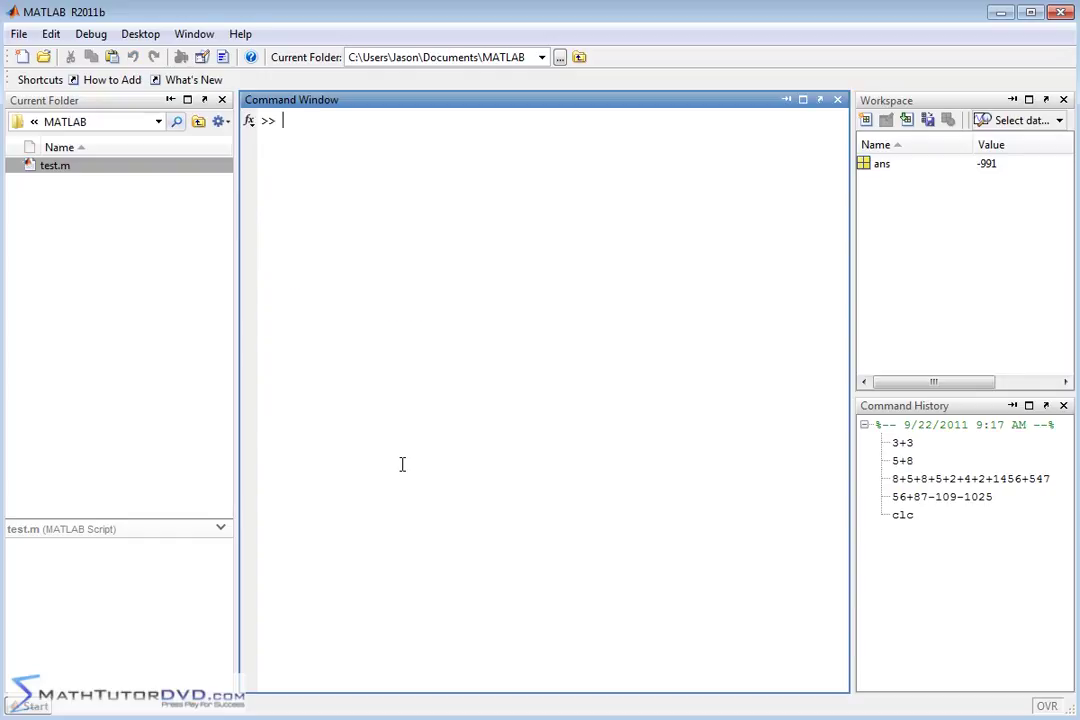
text(56*8)
text(x)
key(BackSpace)
key(Return)
- Compute the products 10*8 = 80 and 5*8*7*5*888*5 = 6216000
text(10*8)
key(Return)
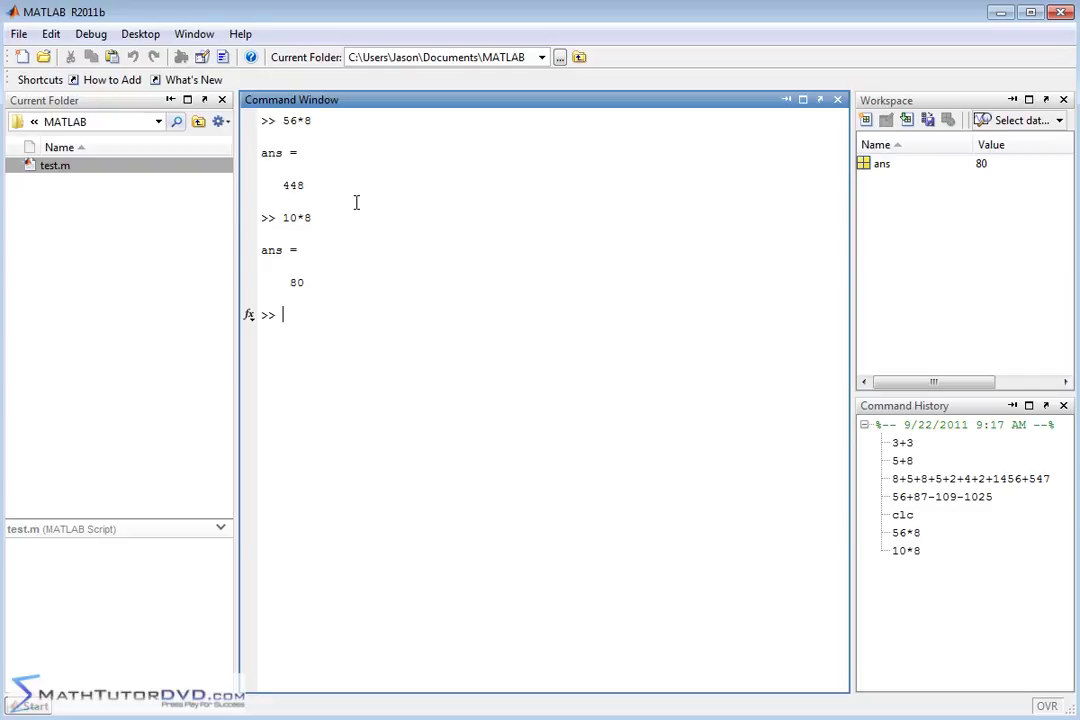
text(5*8*7*5*888*5)
key(Return)
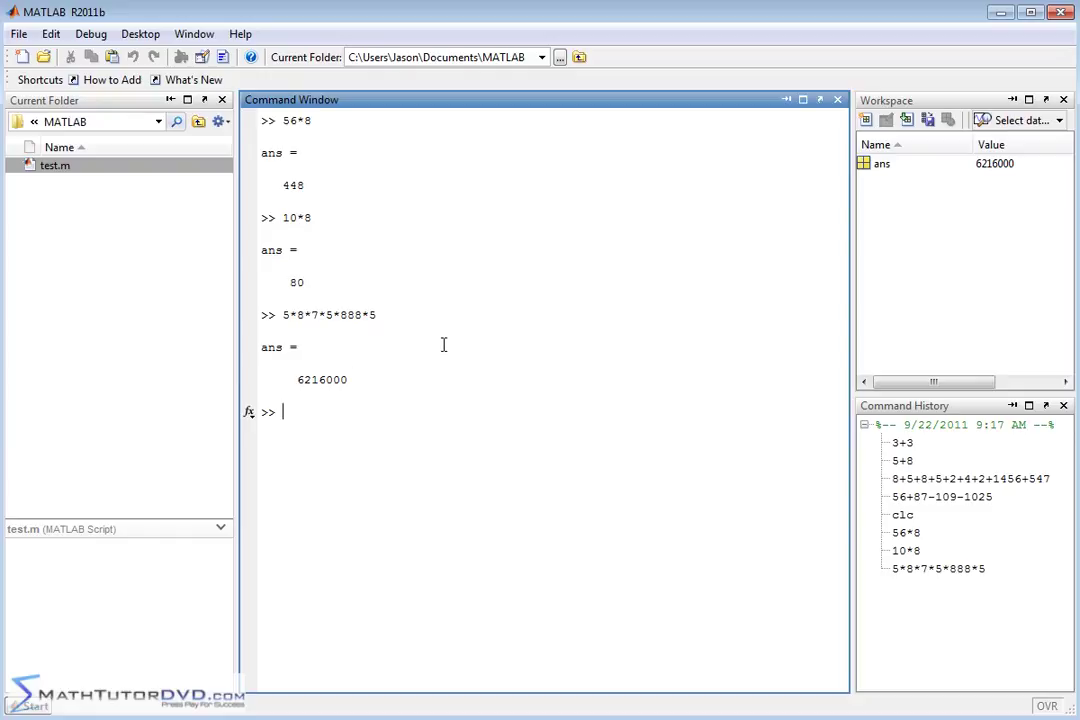
- Evaluate the divisions 5/7 and 1/2
text(5/7)
key(Return)
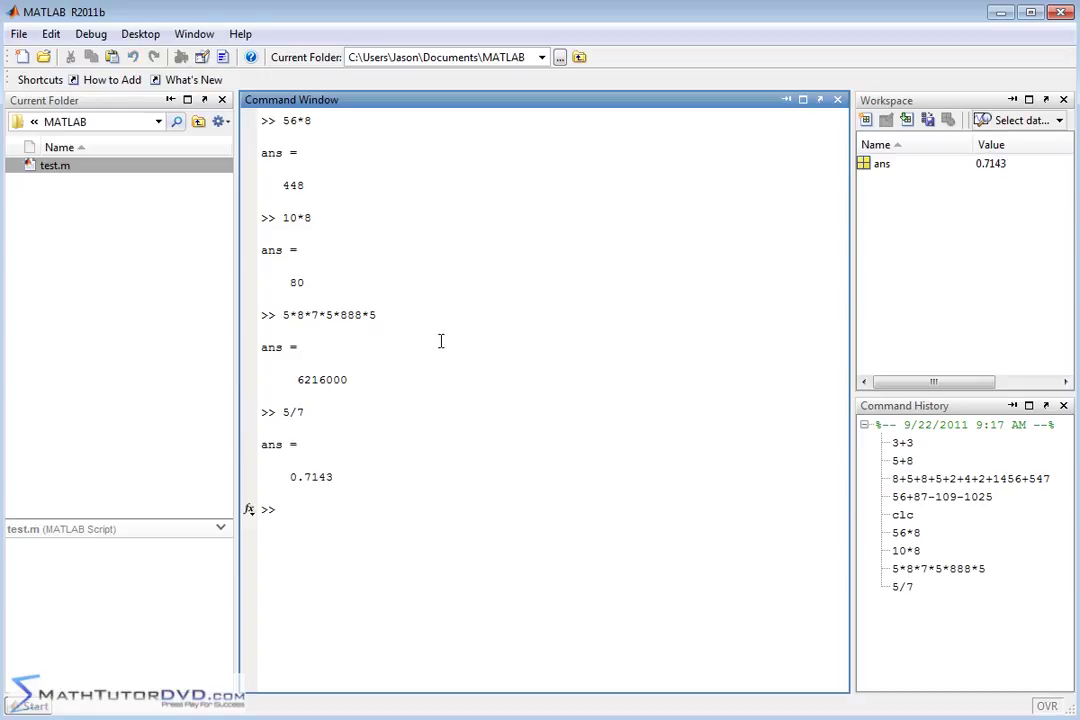
text(1/2)
key(Return)
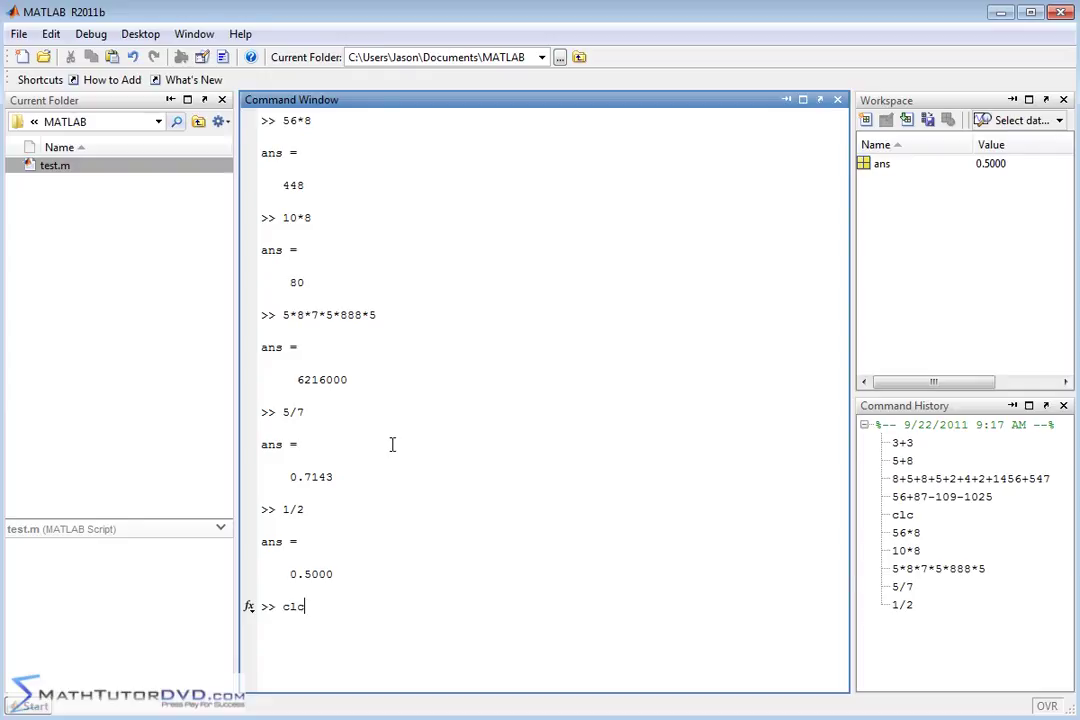
- Clear the window, then show 1/2 = 0.5000, 3/4 = 0.7500 and 2/3 = 0.6667
text(clc)
key(Return)
text(1/2)
key(Return)
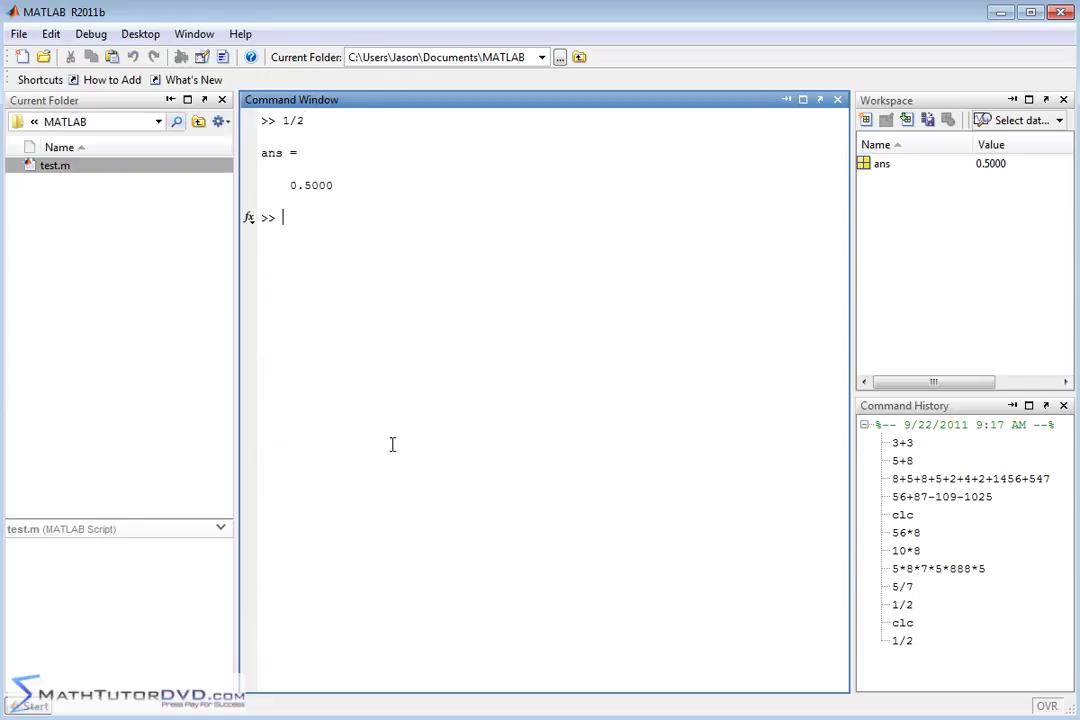
text(3/4)
key(Return)
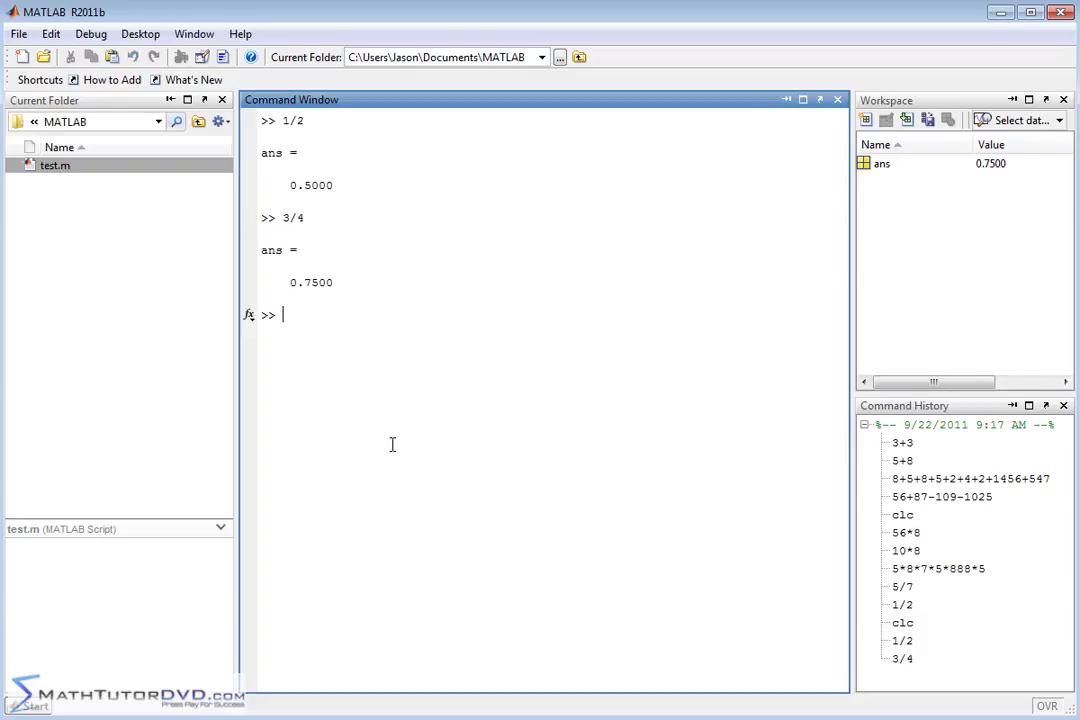
text(2/3)
key(Return)
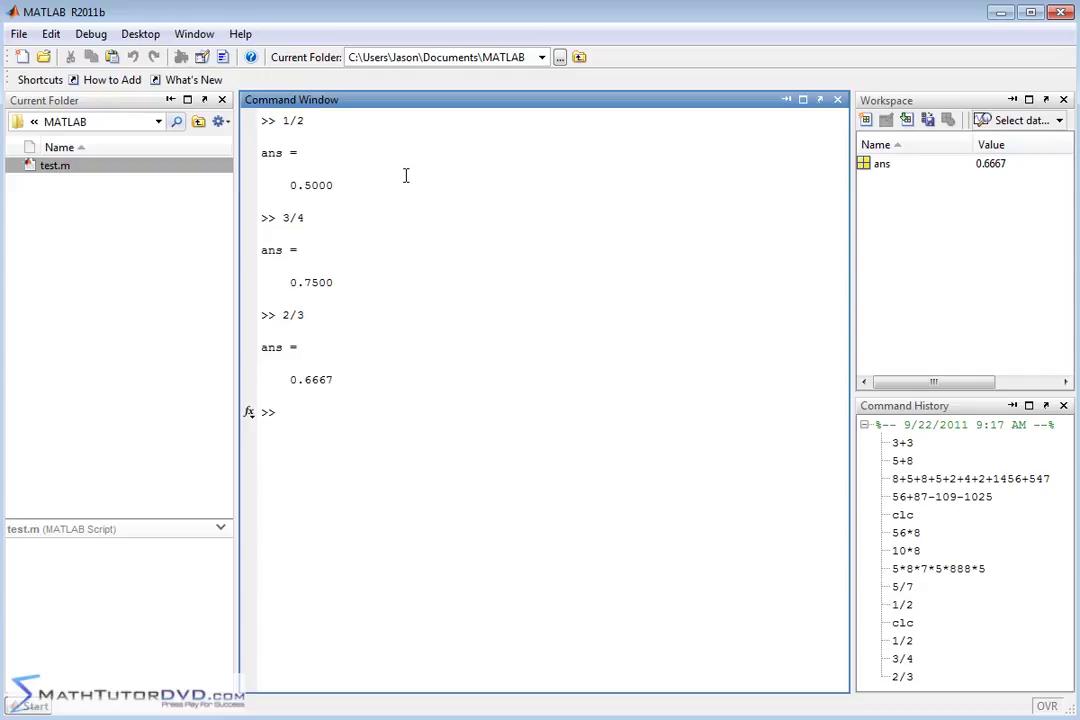
- Clear the window, evaluate 1/2+1/4 = 0.7500 and 5/8*17 = 10.6250, then clear again
text(clc)
key(Return)
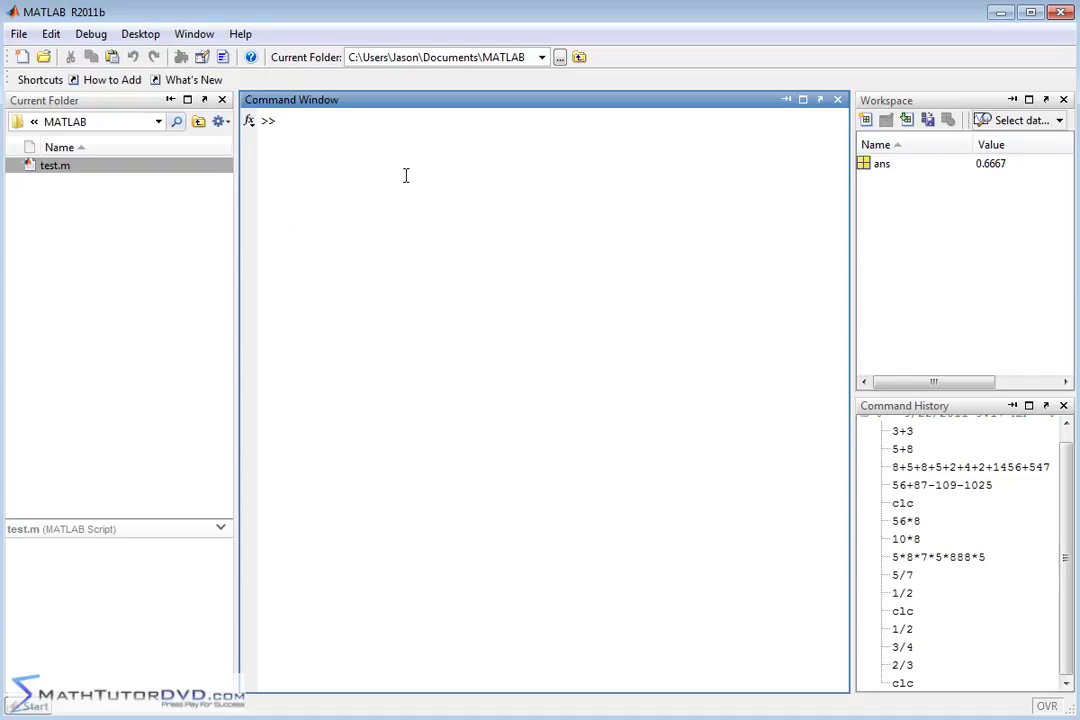
text(1/2)
text(+1/4)
key(Return)
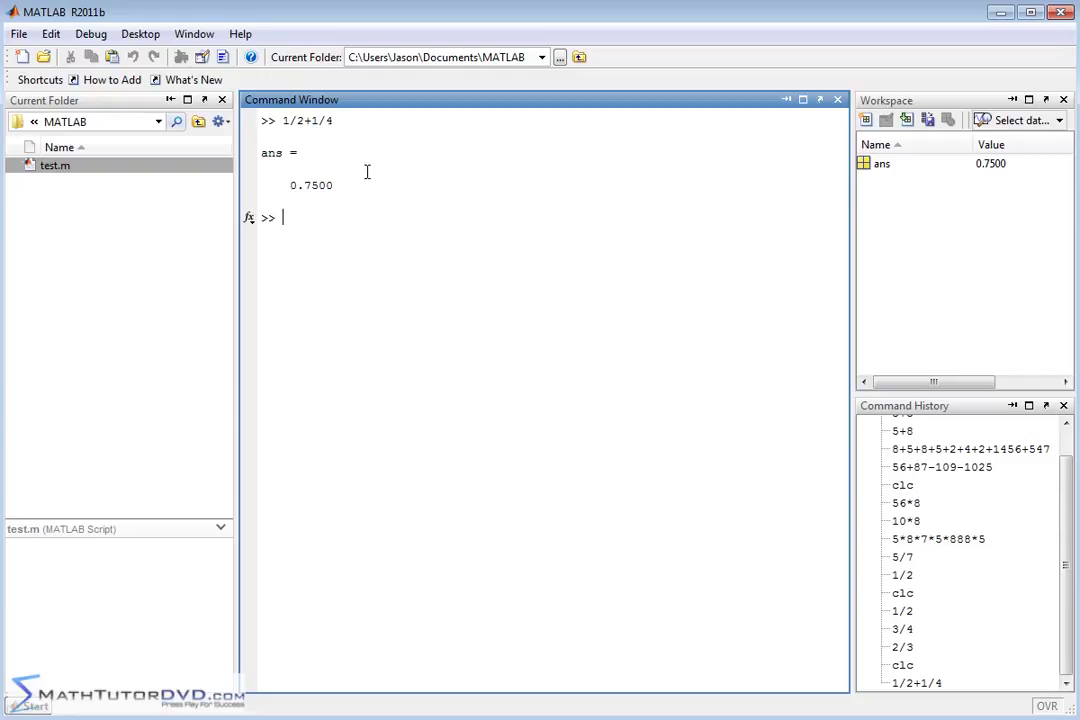
text(5/8*17)
key(Return)
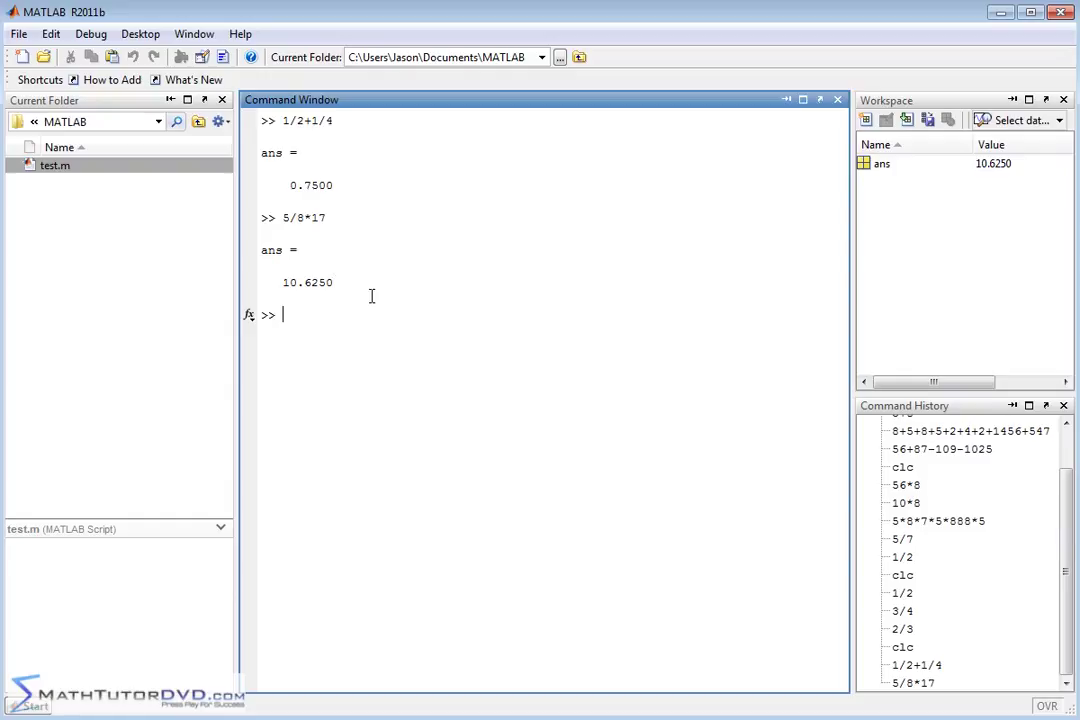
text(clc)
key(Return)
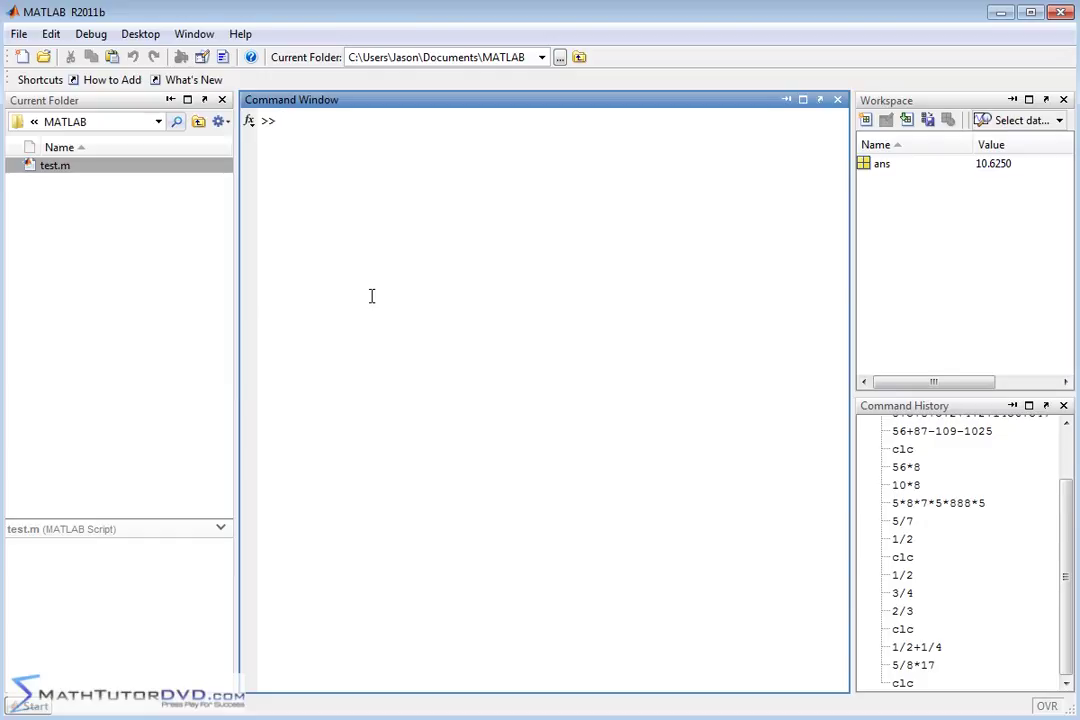
- Compare 5+6*7 = 47 with the parenthesized (5+6)*7 = 77
text(())
key(BackSpace)
key(BackSpace)
text(6*7)
key(Return)
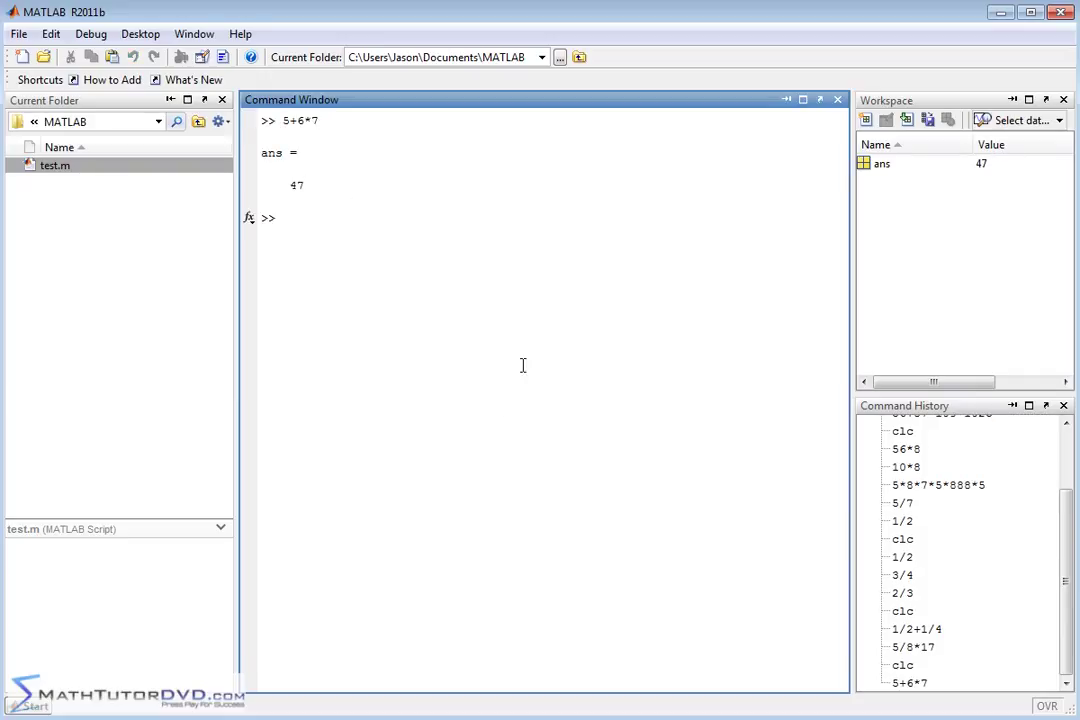
text((5)
text(+6)*7)
key(Return)
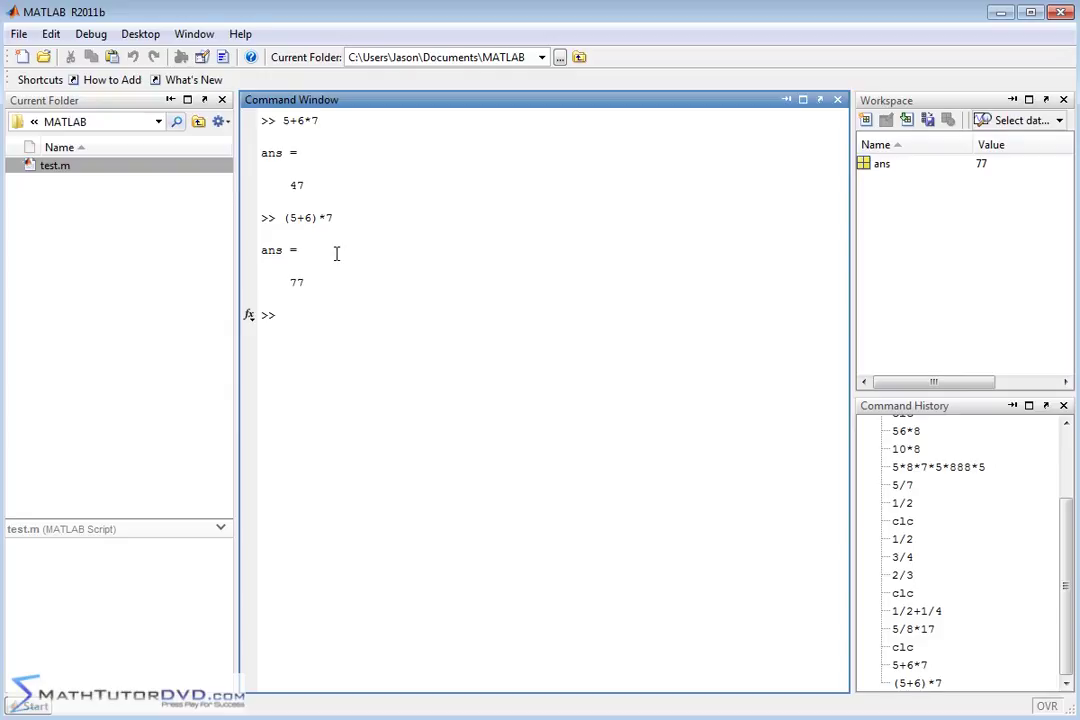
- Evaluate (11-17*34)/(55/8-6) = -648 and 2/8 = 0.2500
text(()
text(11-17*34)/)
text(()
text(55/8)
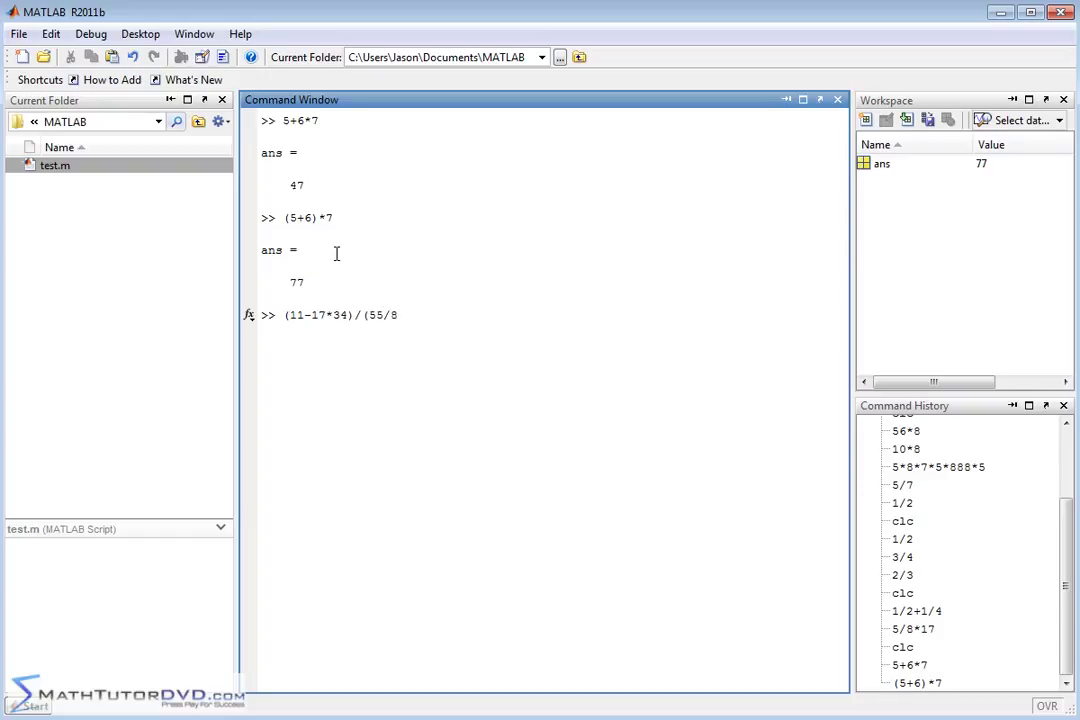
text(-6))
key(Return)
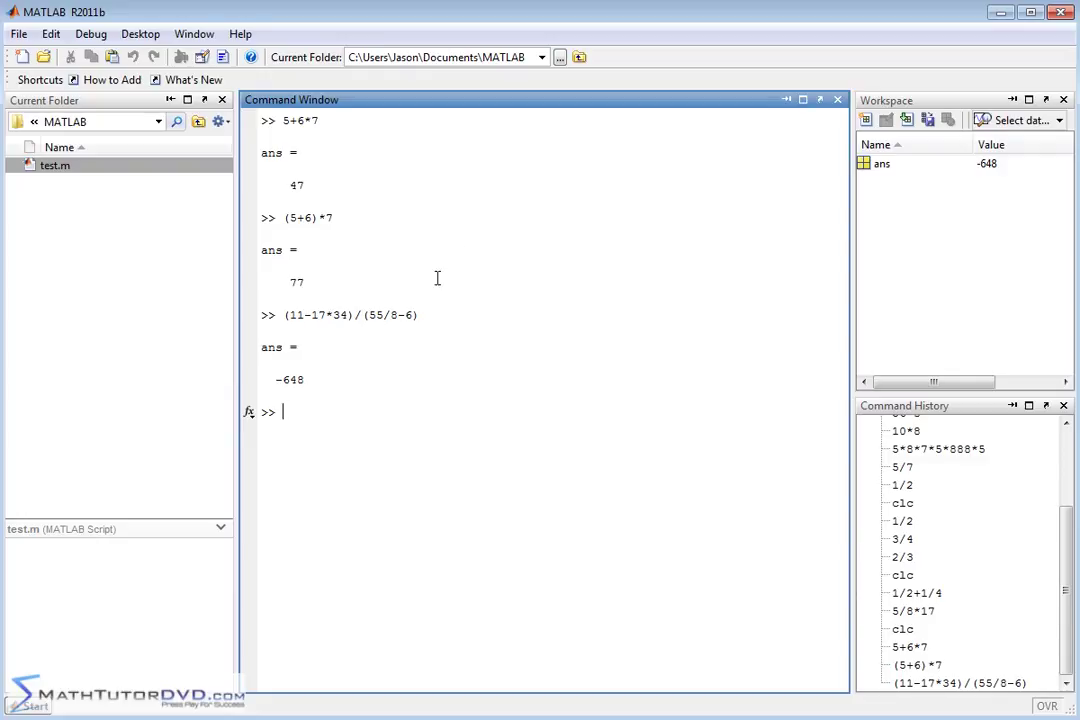
text(2/8)
key(Return)
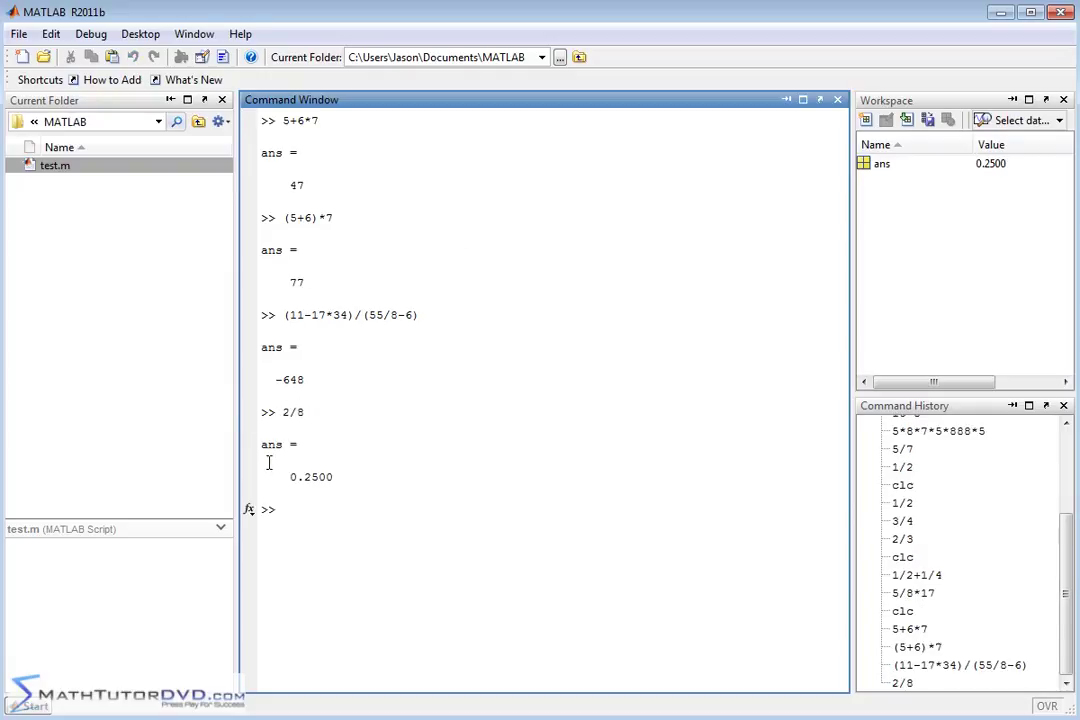